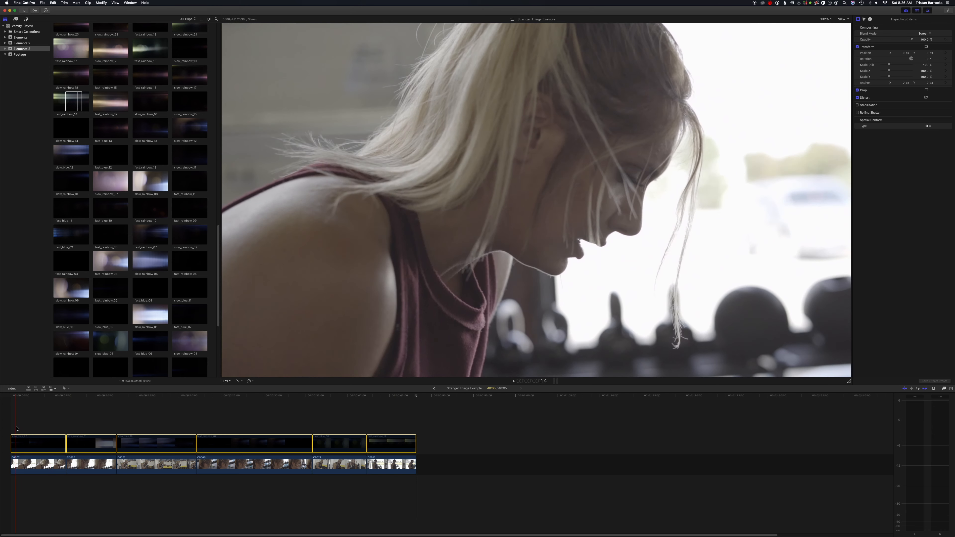
- Play the gym footage at several points along the timeline to review the shots without the overlays
key(space)
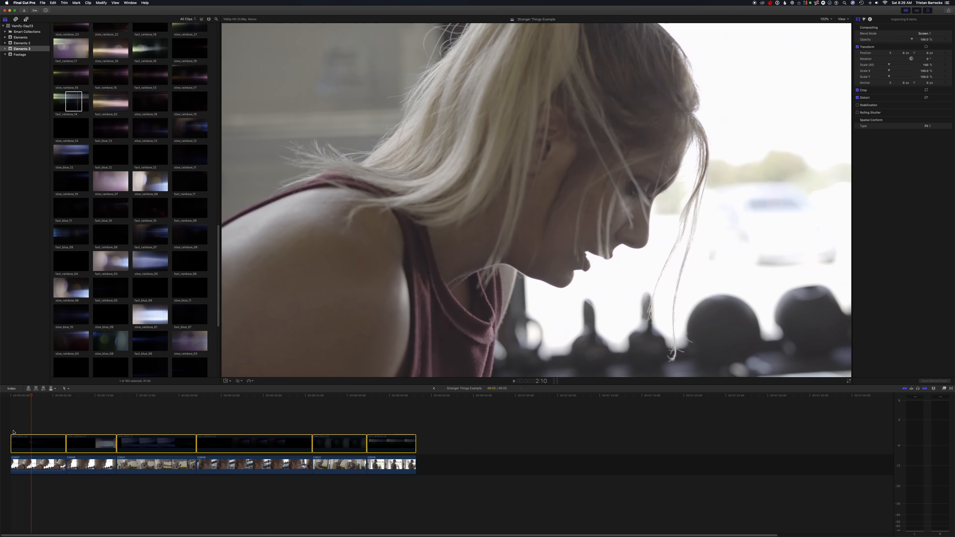
key(space)
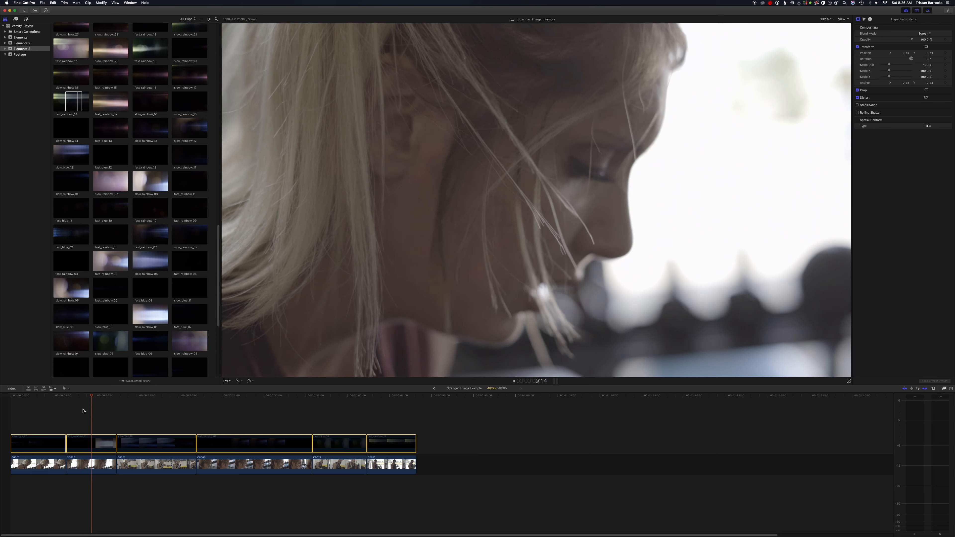
key(space)
key(space)
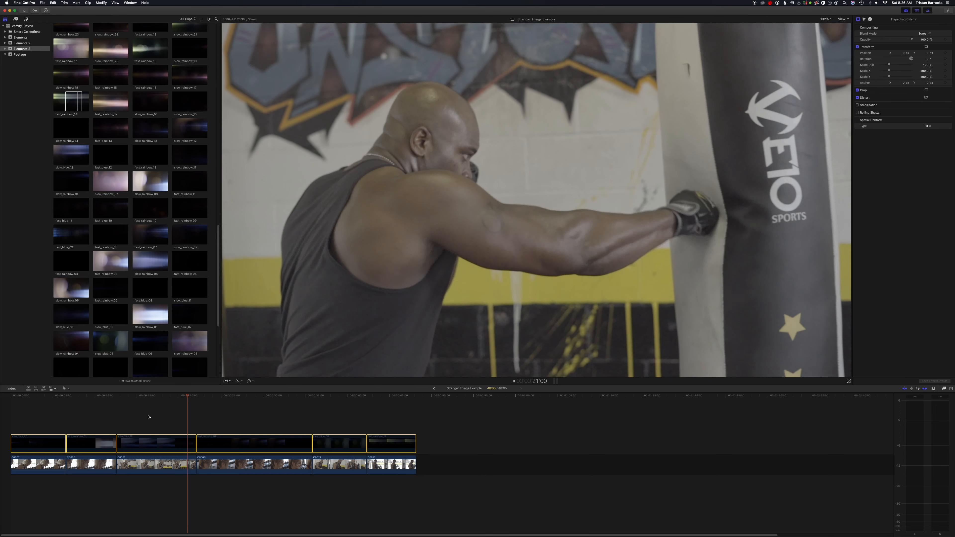
click(375, 444)
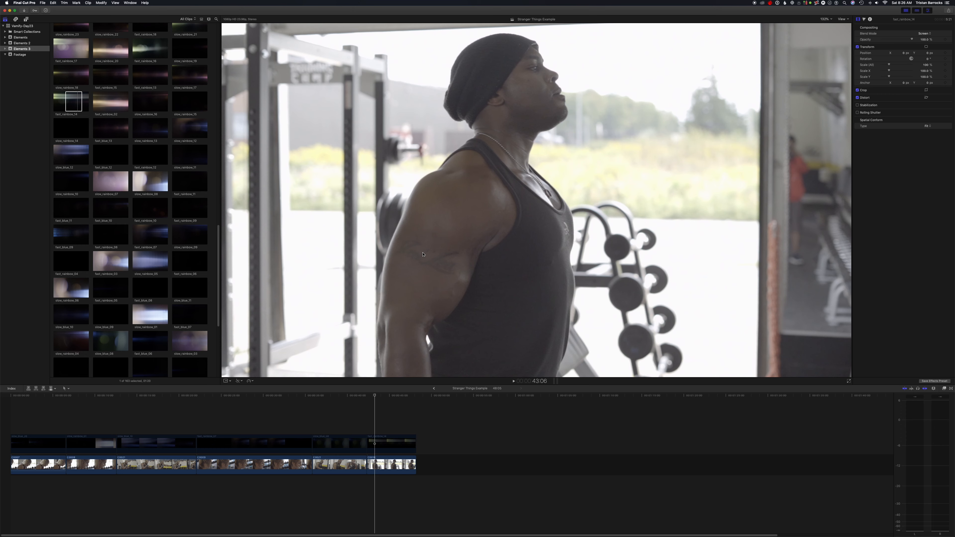
- Browse and skim the blue and rainbow light flare clips in the Elements 3 event
scroll(187, 102, up, 10)
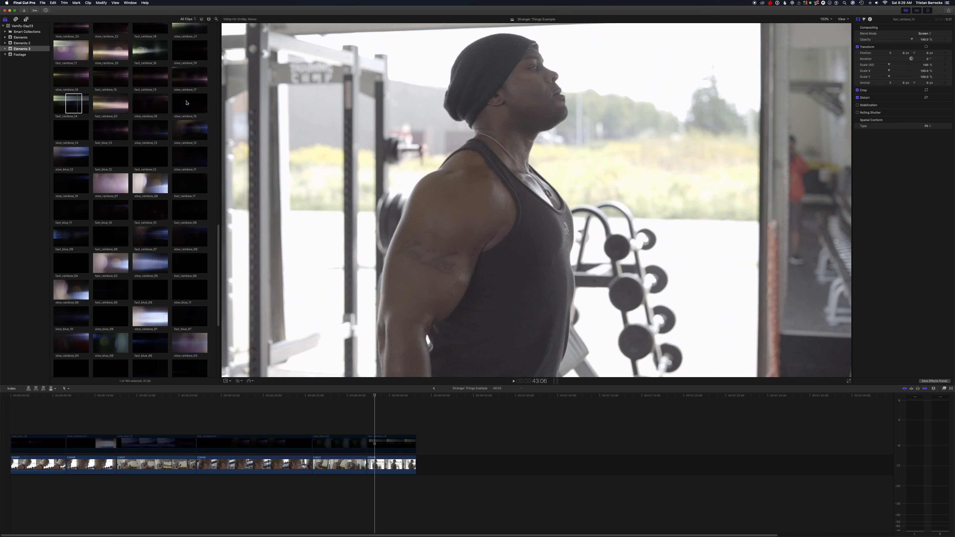
scroll(187, 102, up, 15)
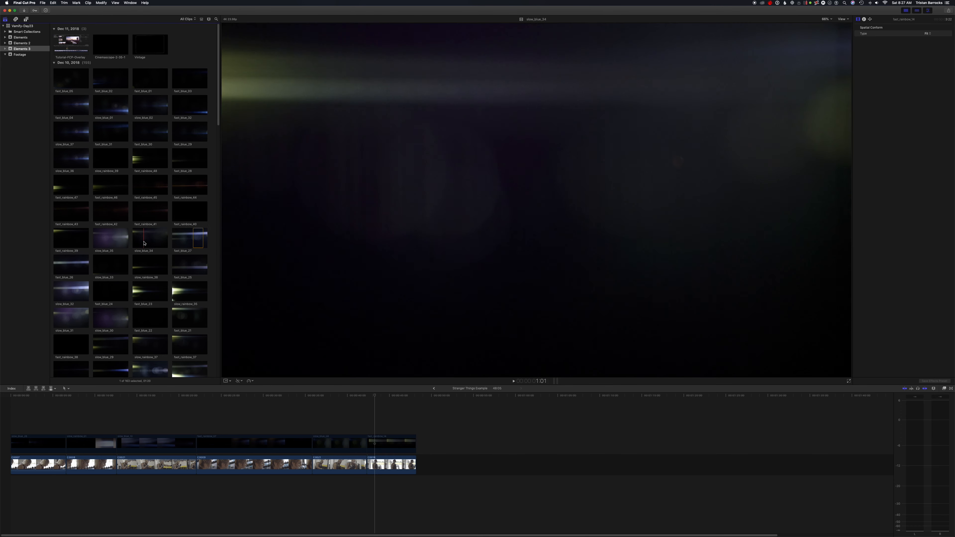
scroll(147, 188, down, 4)
scroll(147, 242, down, 15)
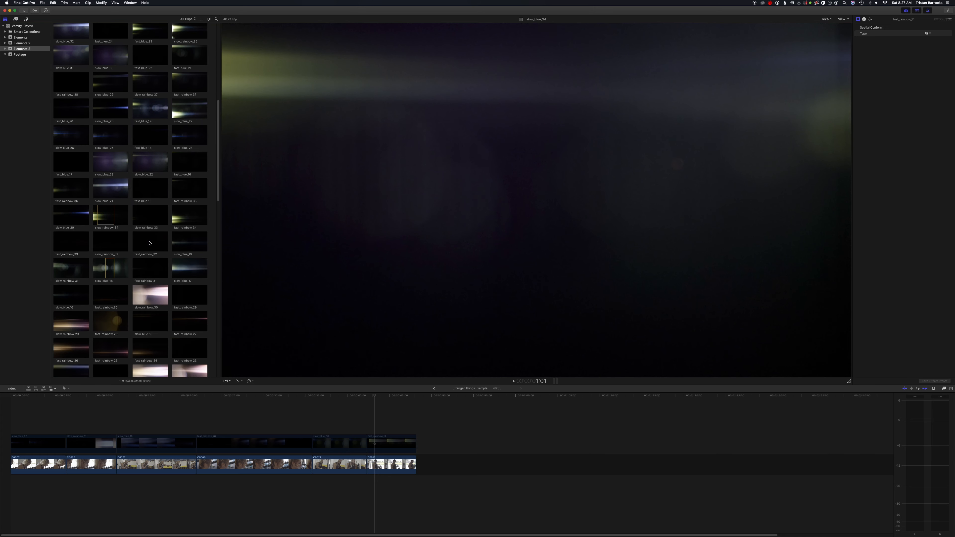
scroll(150, 242, down, 4)
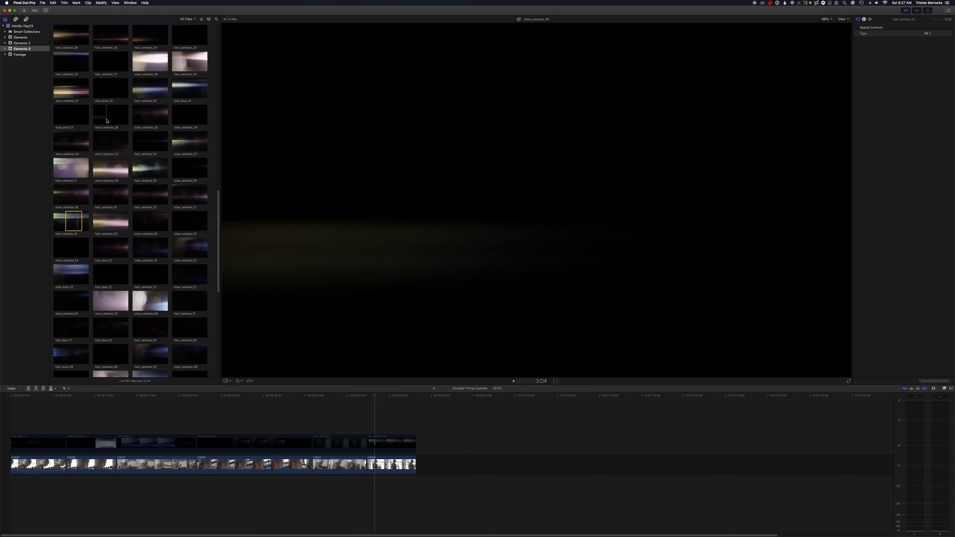
scroll(169, 276, down, 7)
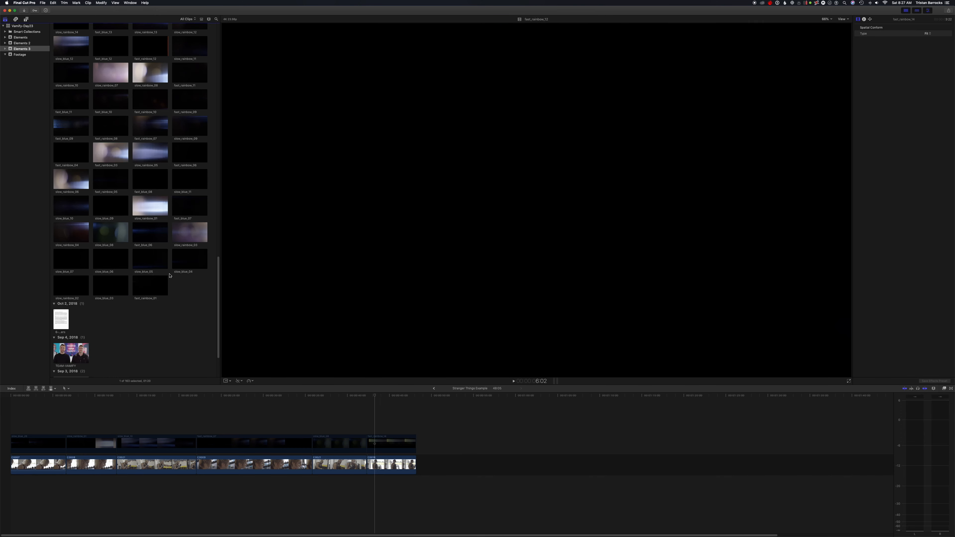
scroll(170, 276, up, 10)
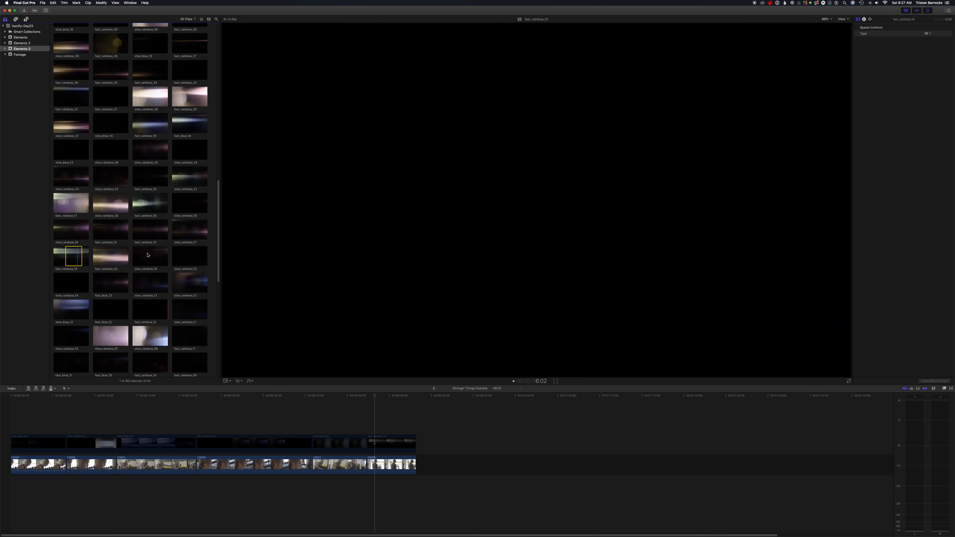
scroll(144, 254, up, 3)
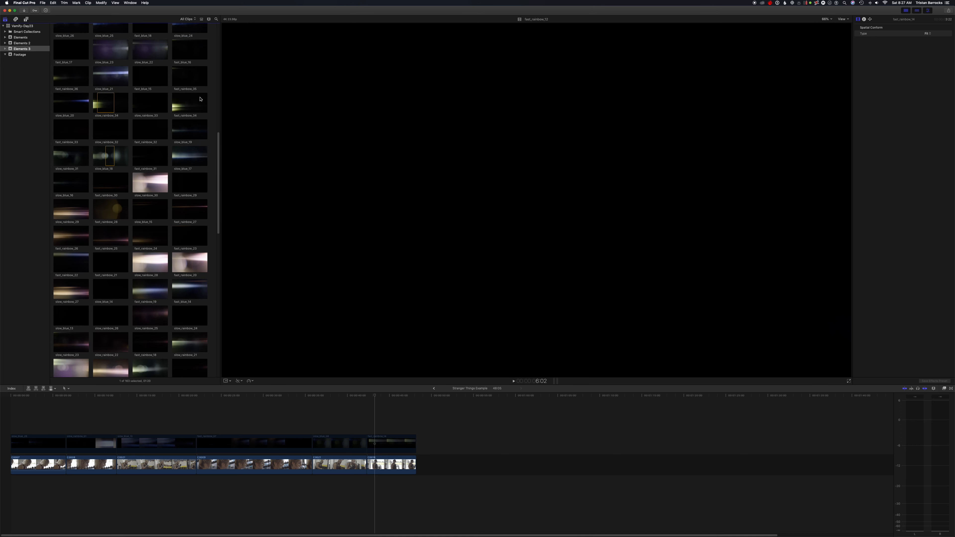
scroll(200, 99, up, 5)
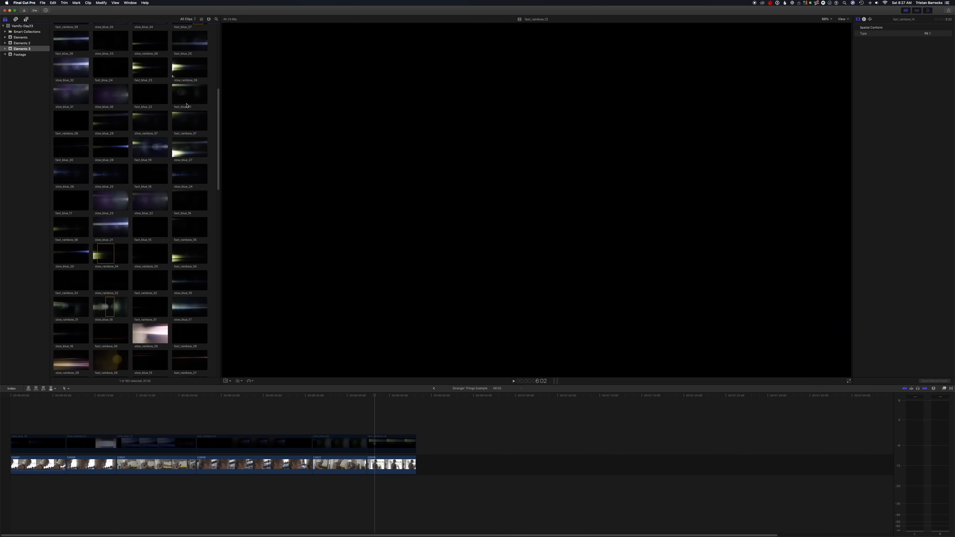
scroll(187, 106, up, 3)
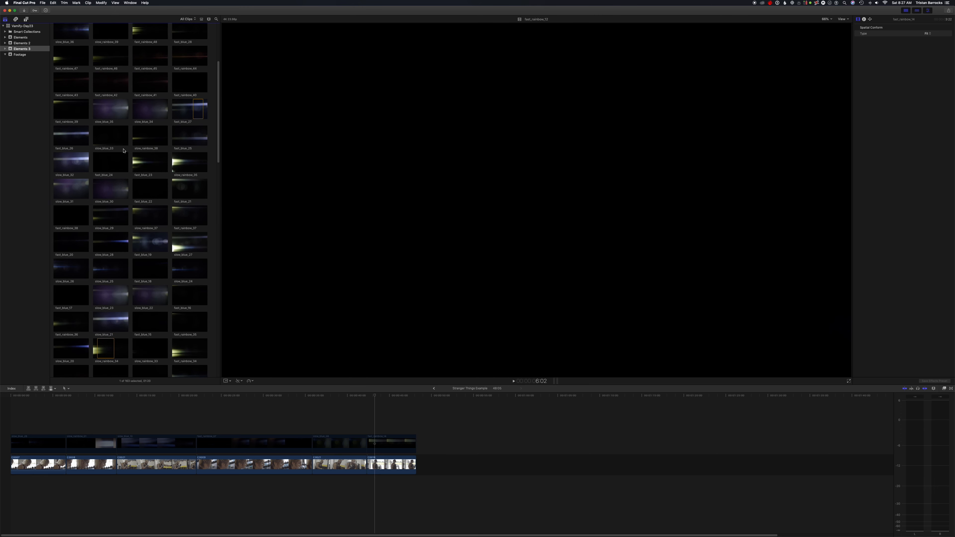
scroll(147, 139, up, 2)
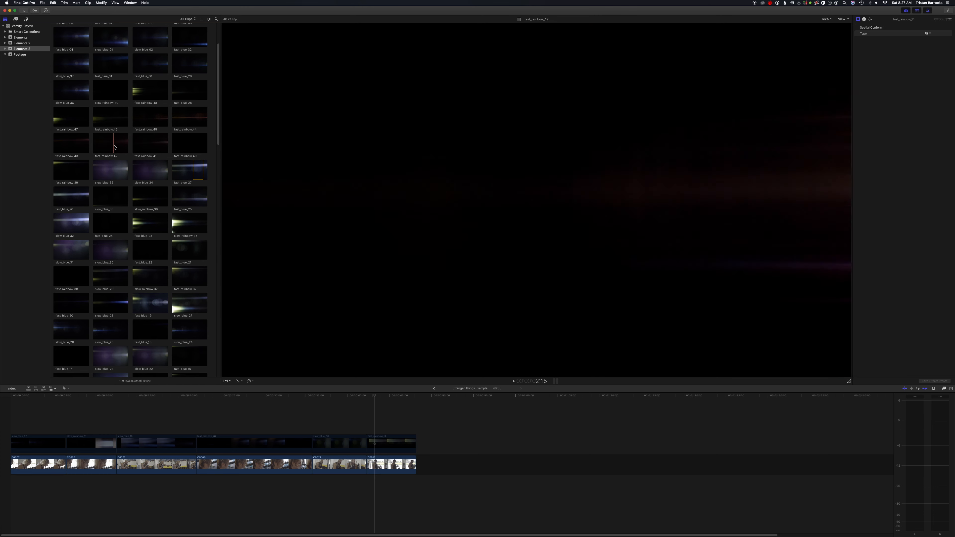
scroll(108, 145, up, 1)
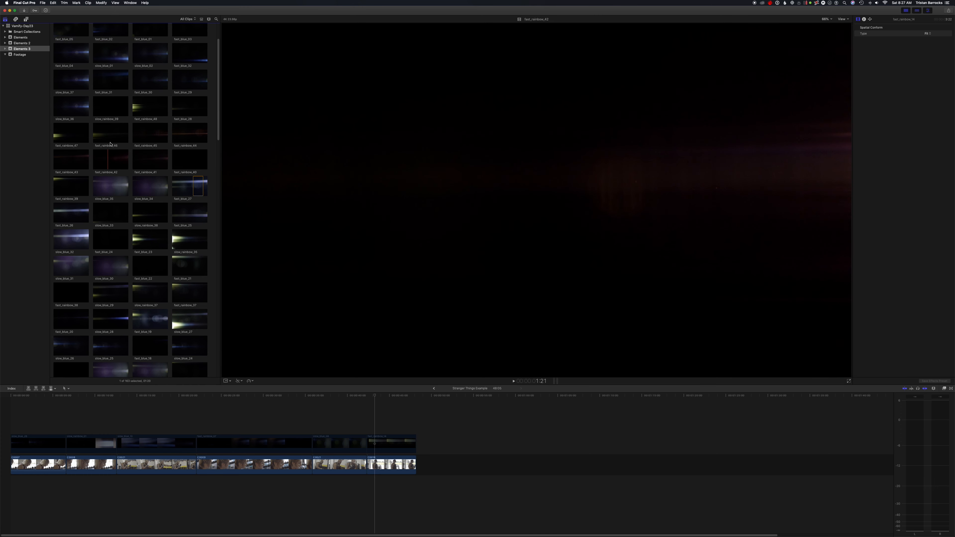
scroll(110, 144, up, 1)
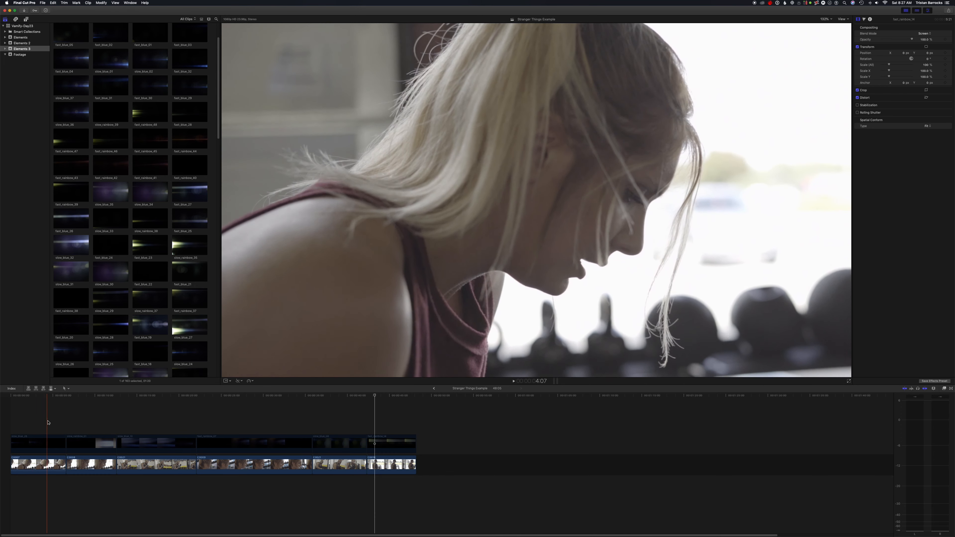
- Enable the first flare overlay clip above the opening shot and park the playhead at the timeline's start
click(46, 432)
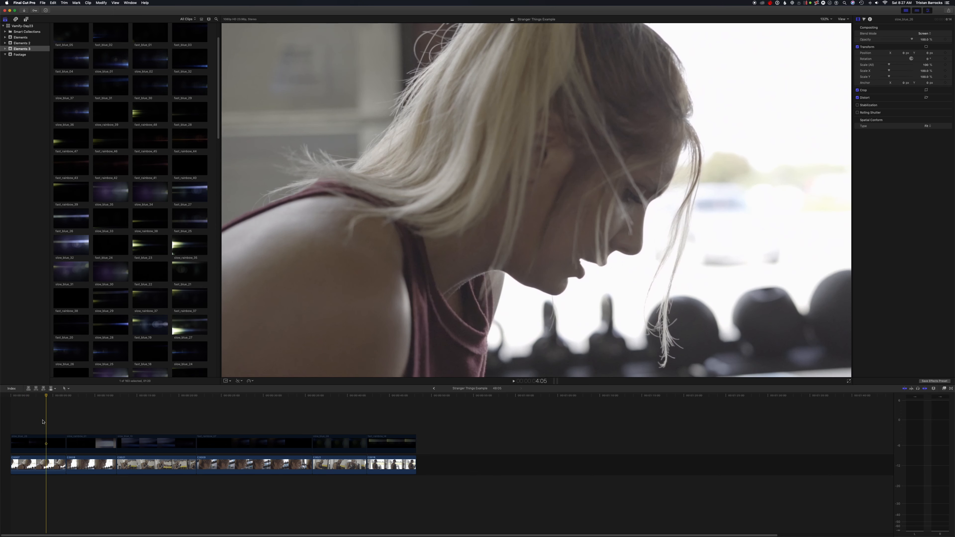
key(space)
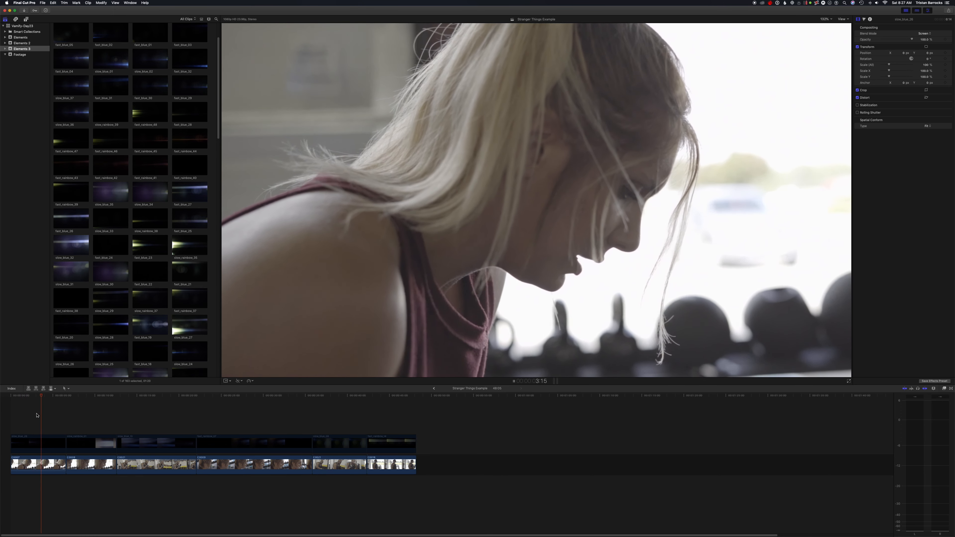
click(32, 447)
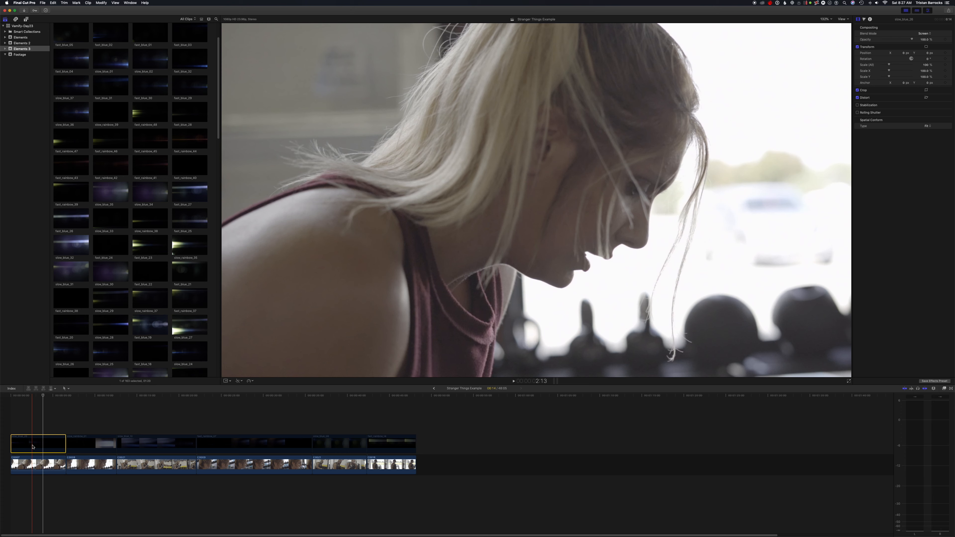
click(11, 425)
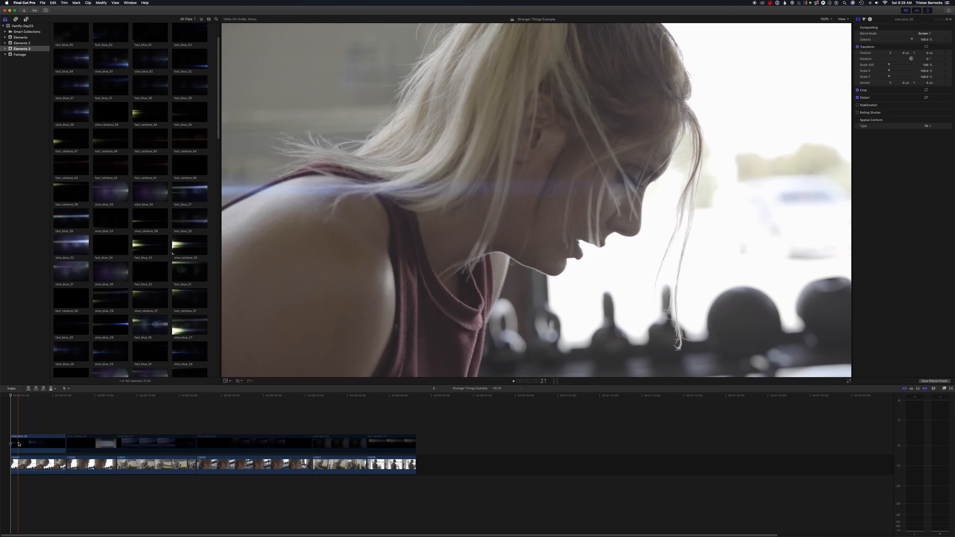
- Return the first overlay clip's blend mode to Normal and play it against its black background
click(19, 445)
key(super+z)
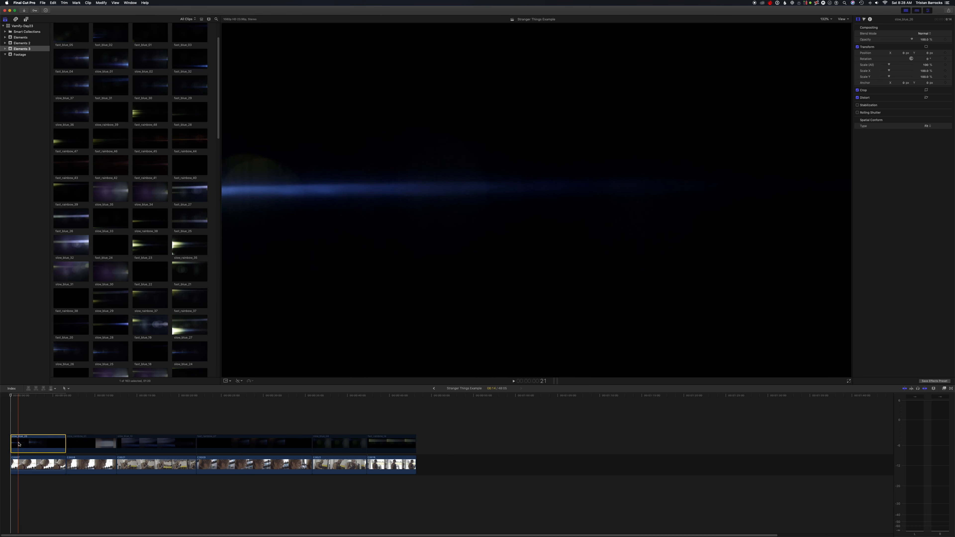
click(50, 421)
key(space)
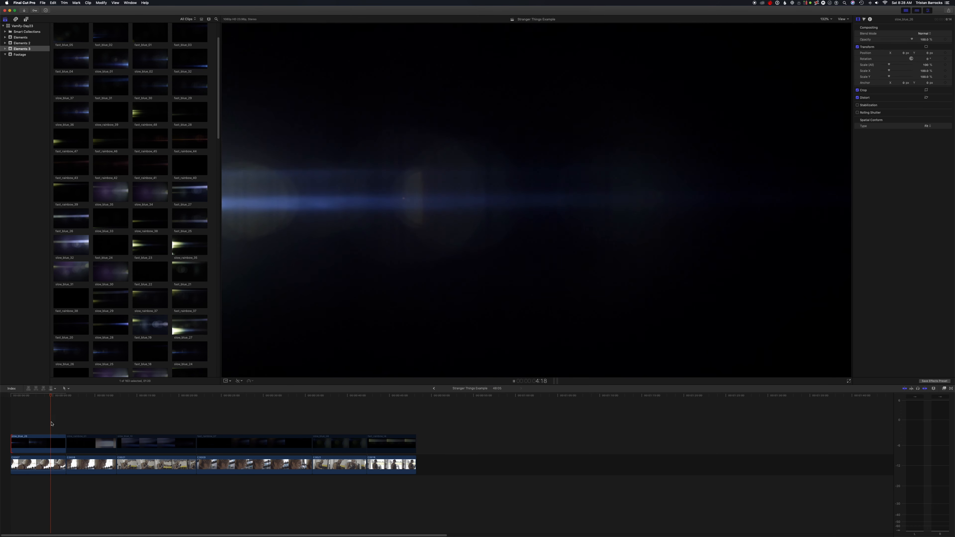
key(space)
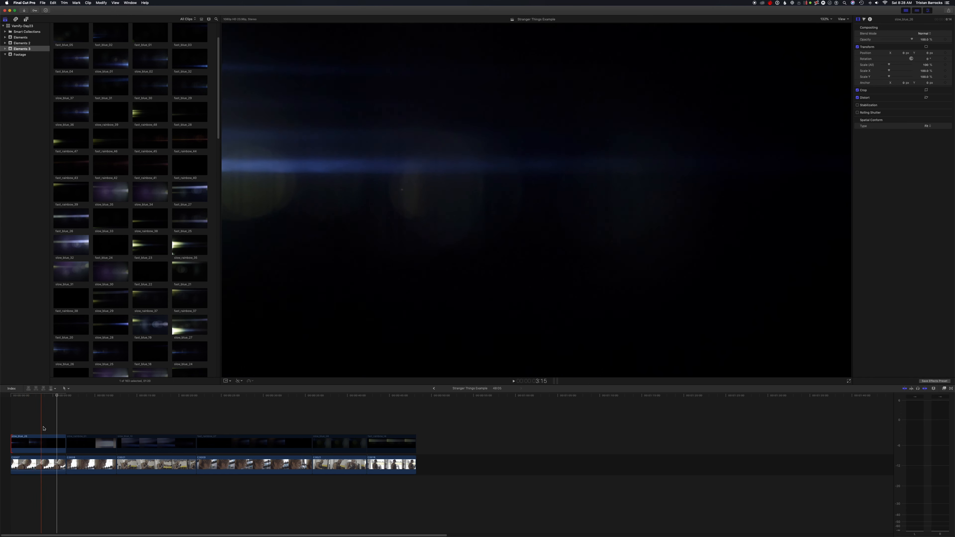
- Set the blend mode of the first flare overlay clip to Screen
click(37, 443)
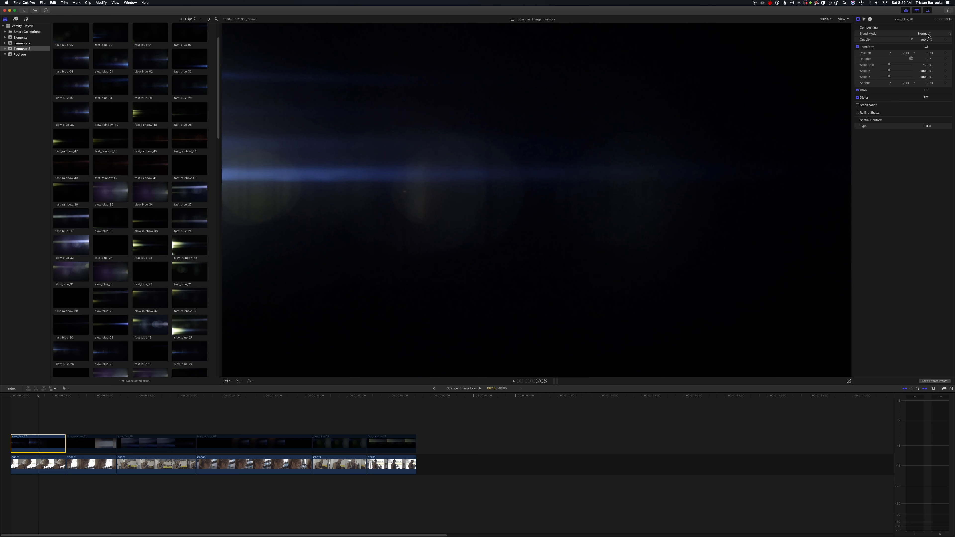
click(926, 34)
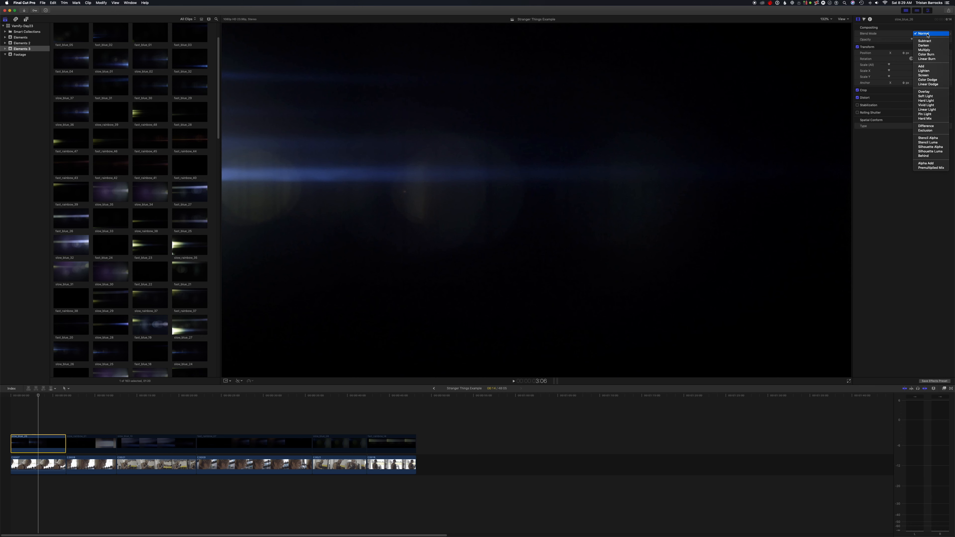
click(936, 75)
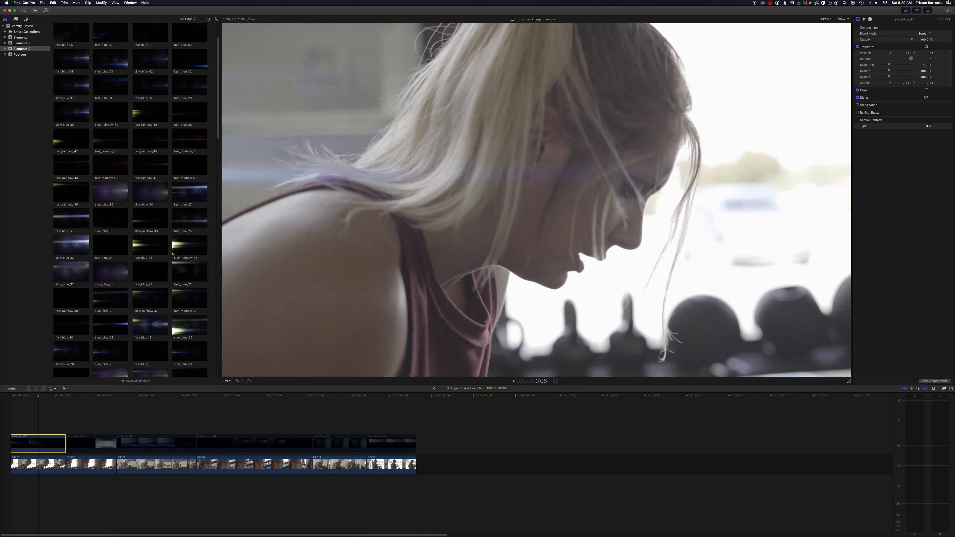
- Try shifting the overlay clip's midtones and master color in the Color Board, and undo the corrections
click(865, 19)
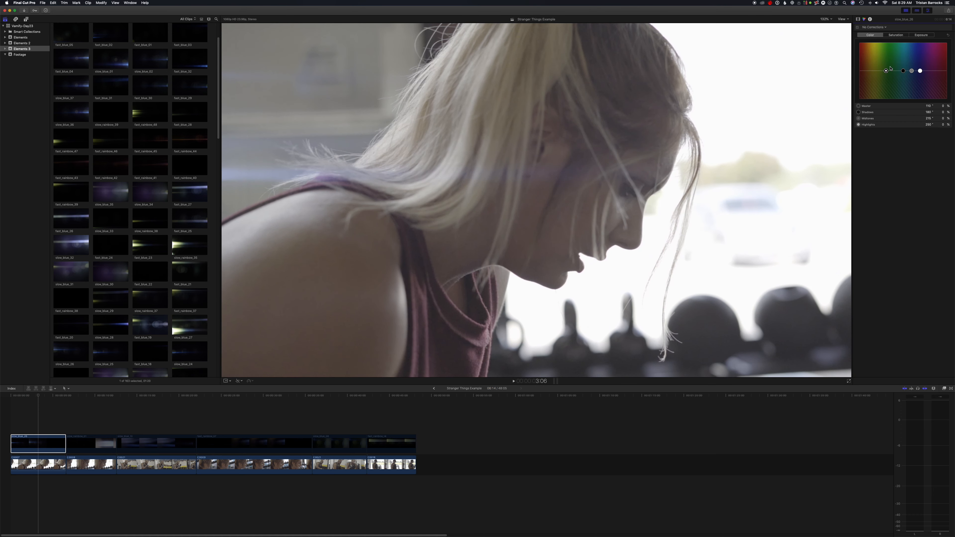
drag(912, 71, 913, 86)
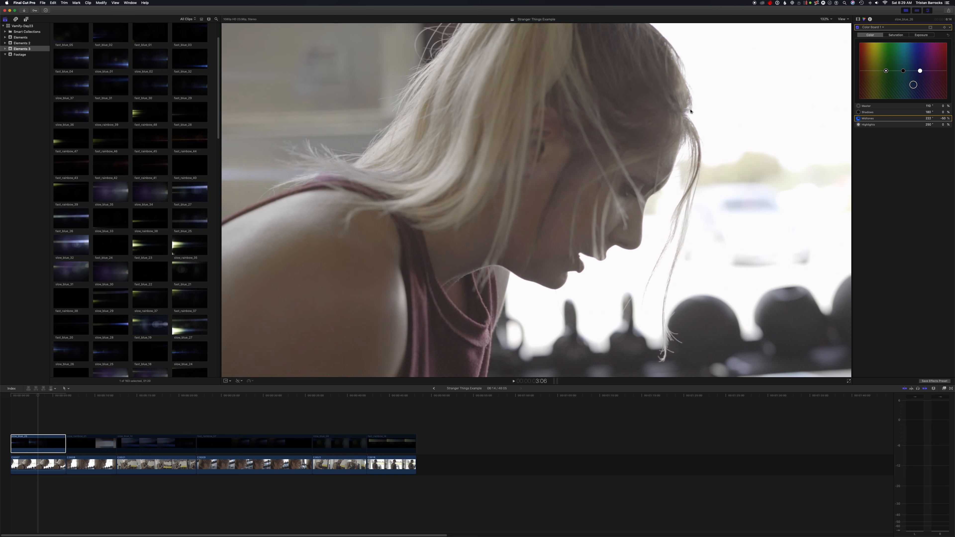
click(40, 397)
drag(886, 71, 886, 72)
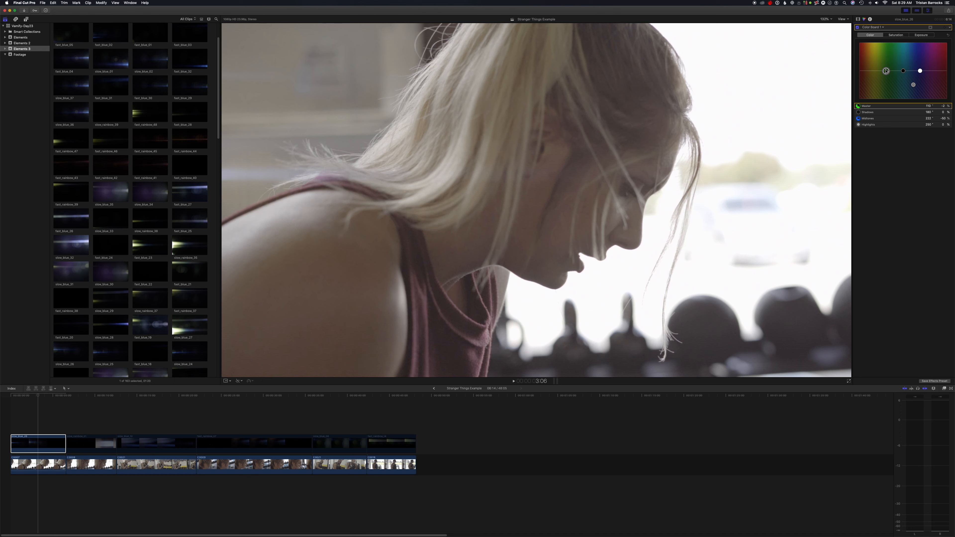
drag(887, 71, 886, 70)
click(39, 443)
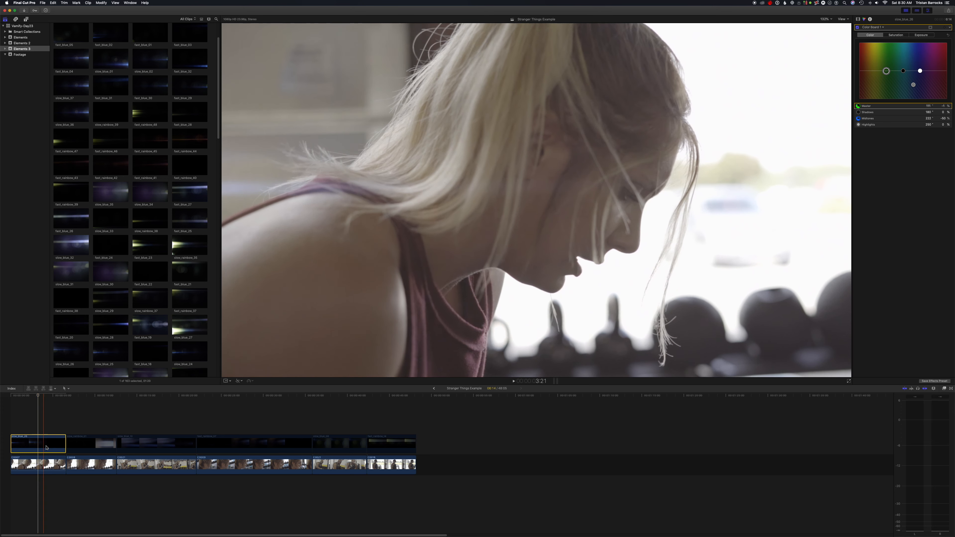
key(super+z)
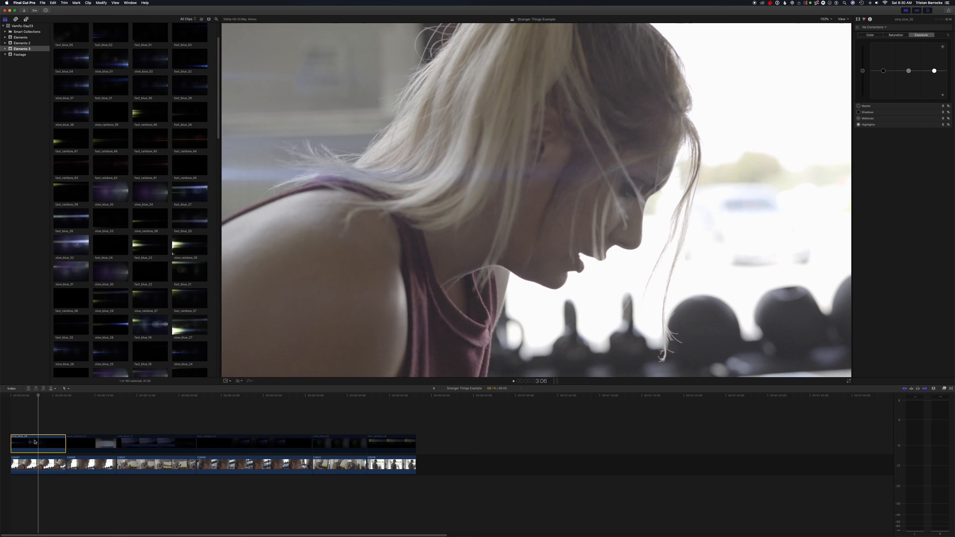
- Add contrast to the first gym clip by brightening its highlights and deepening its shadows, and raise its master saturation
click(41, 466)
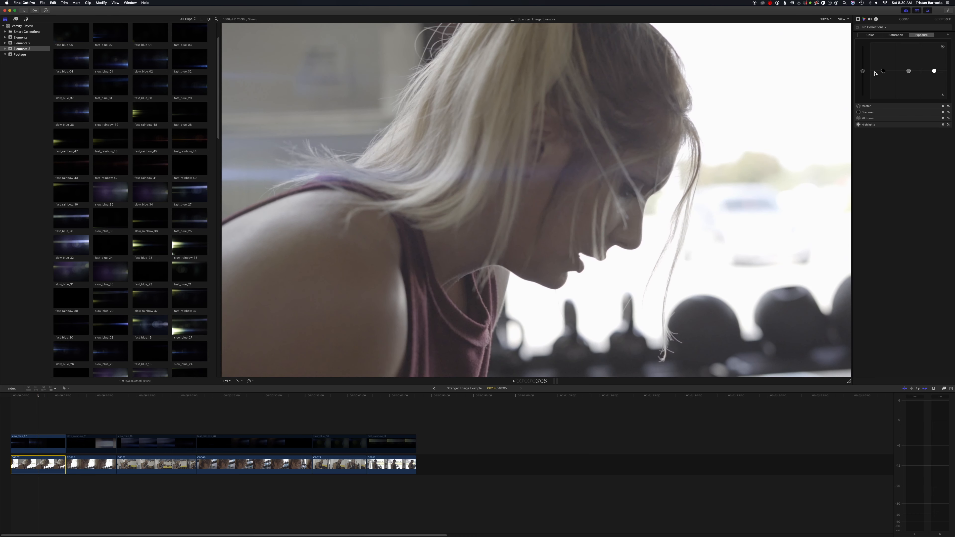
drag(884, 71, 935, 59)
click(875, 36)
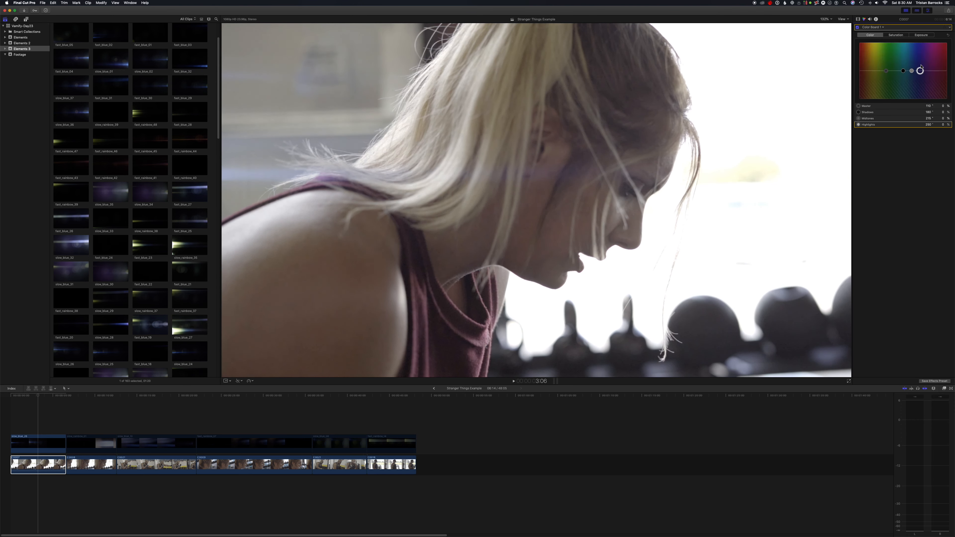
click(894, 36)
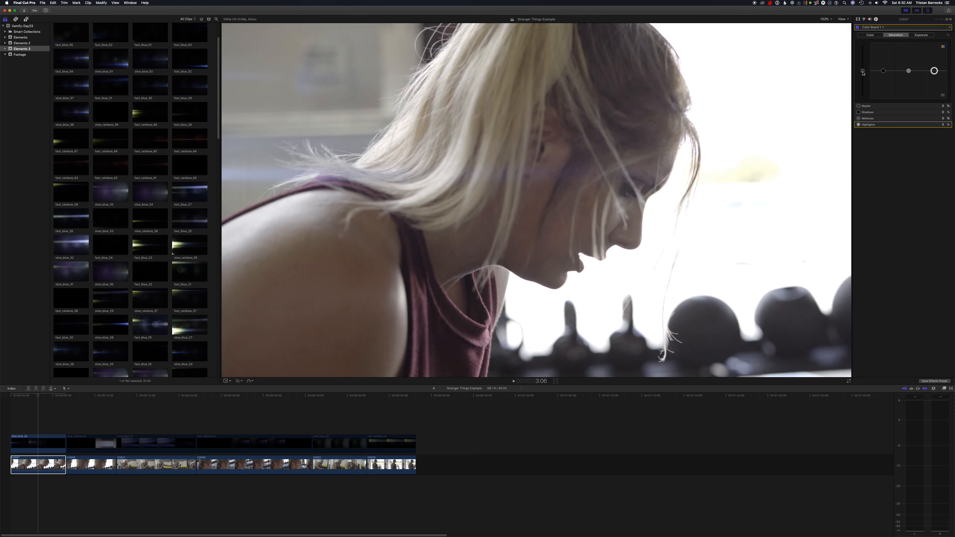
drag(863, 71, 864, 53)
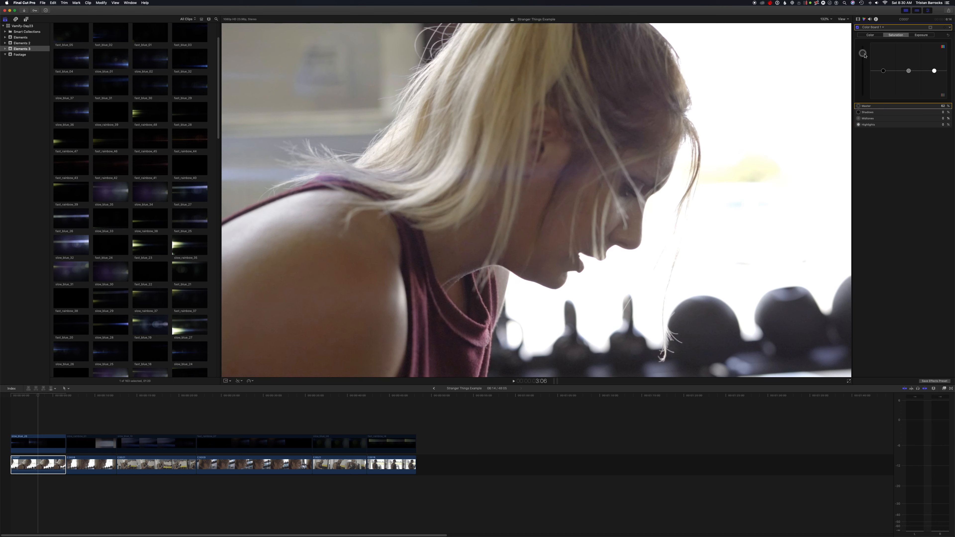